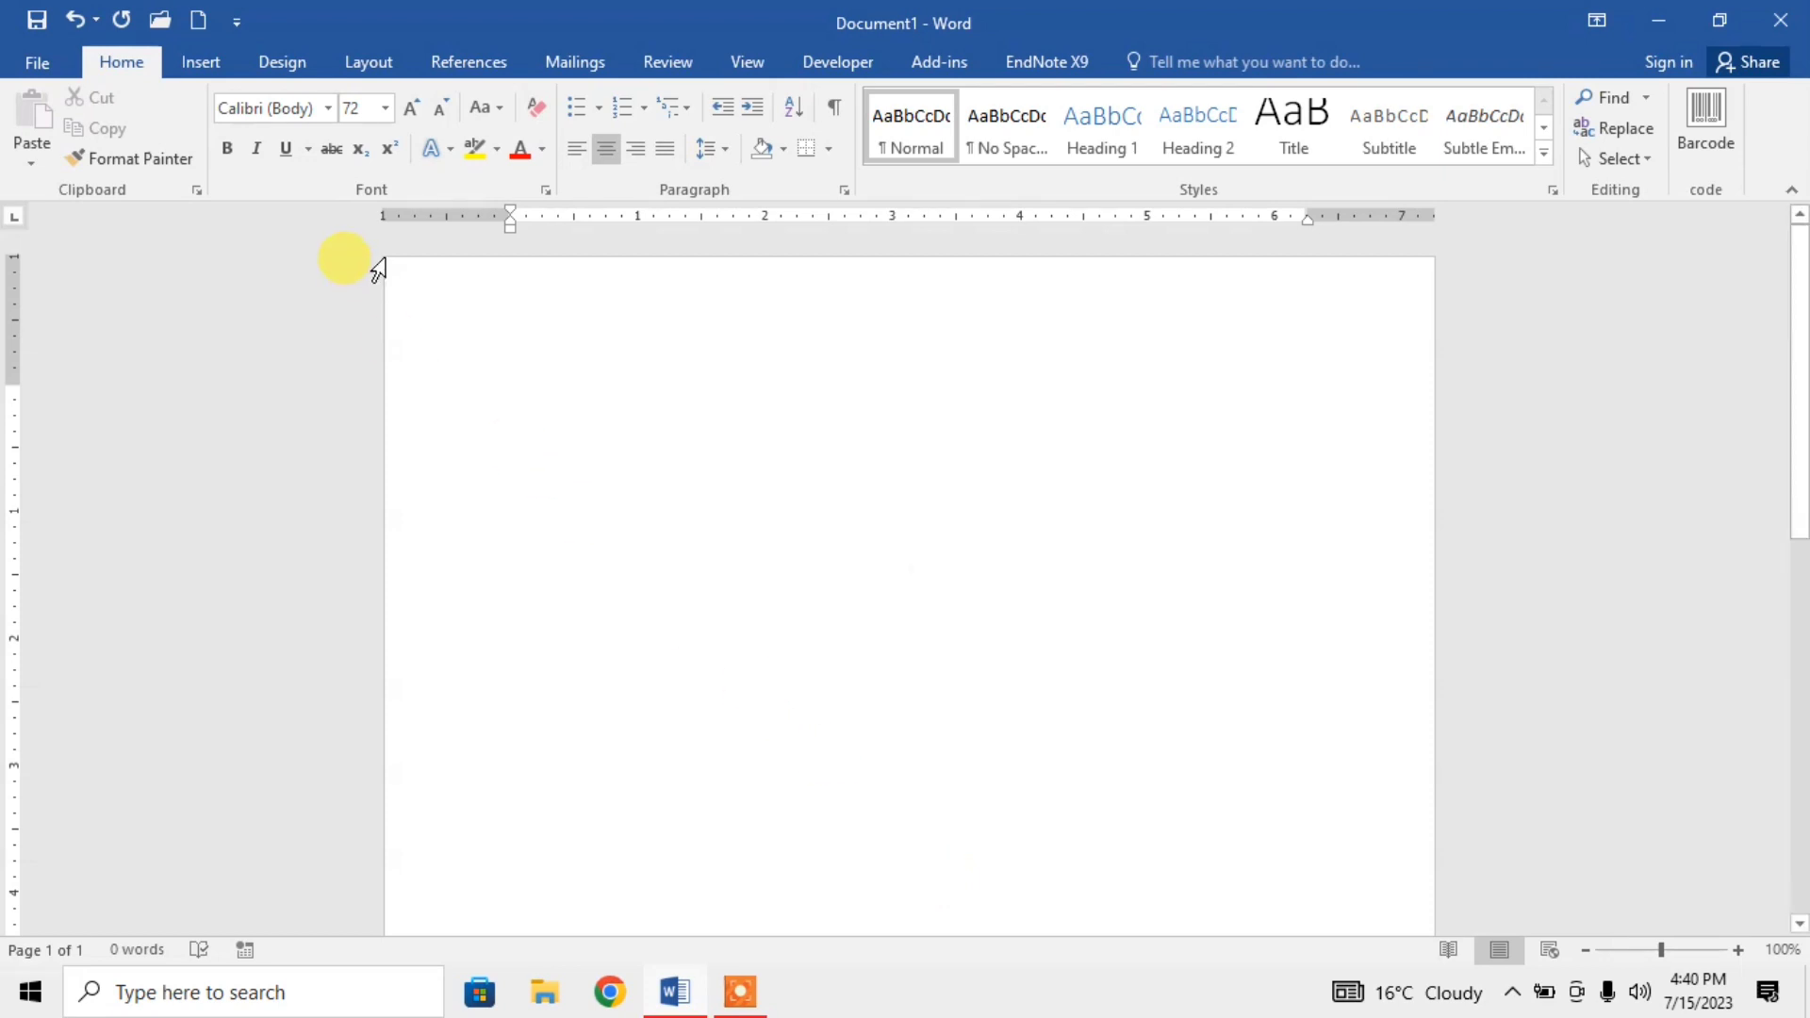
Open the Symbol gallery from the Insert ribbon.
{"action": "left_click", "coordinate": [205, 65]}
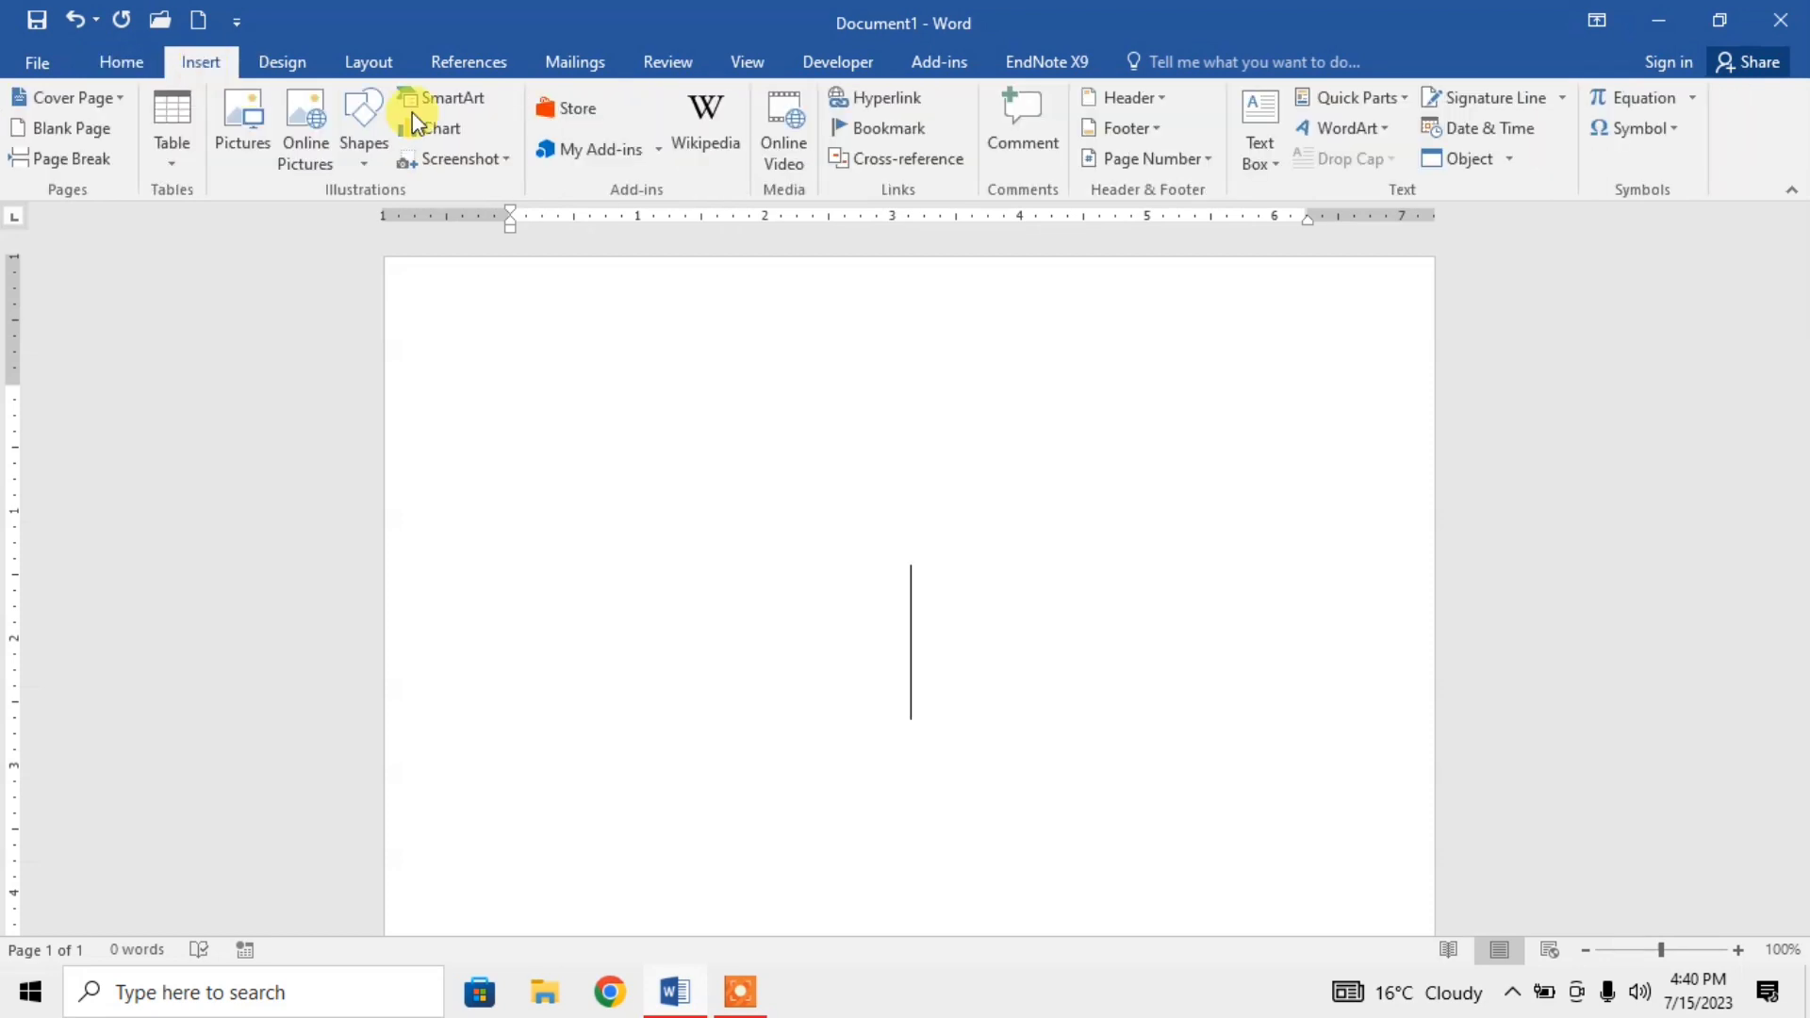
{"action": "left_click", "coordinate": [1644, 130]}
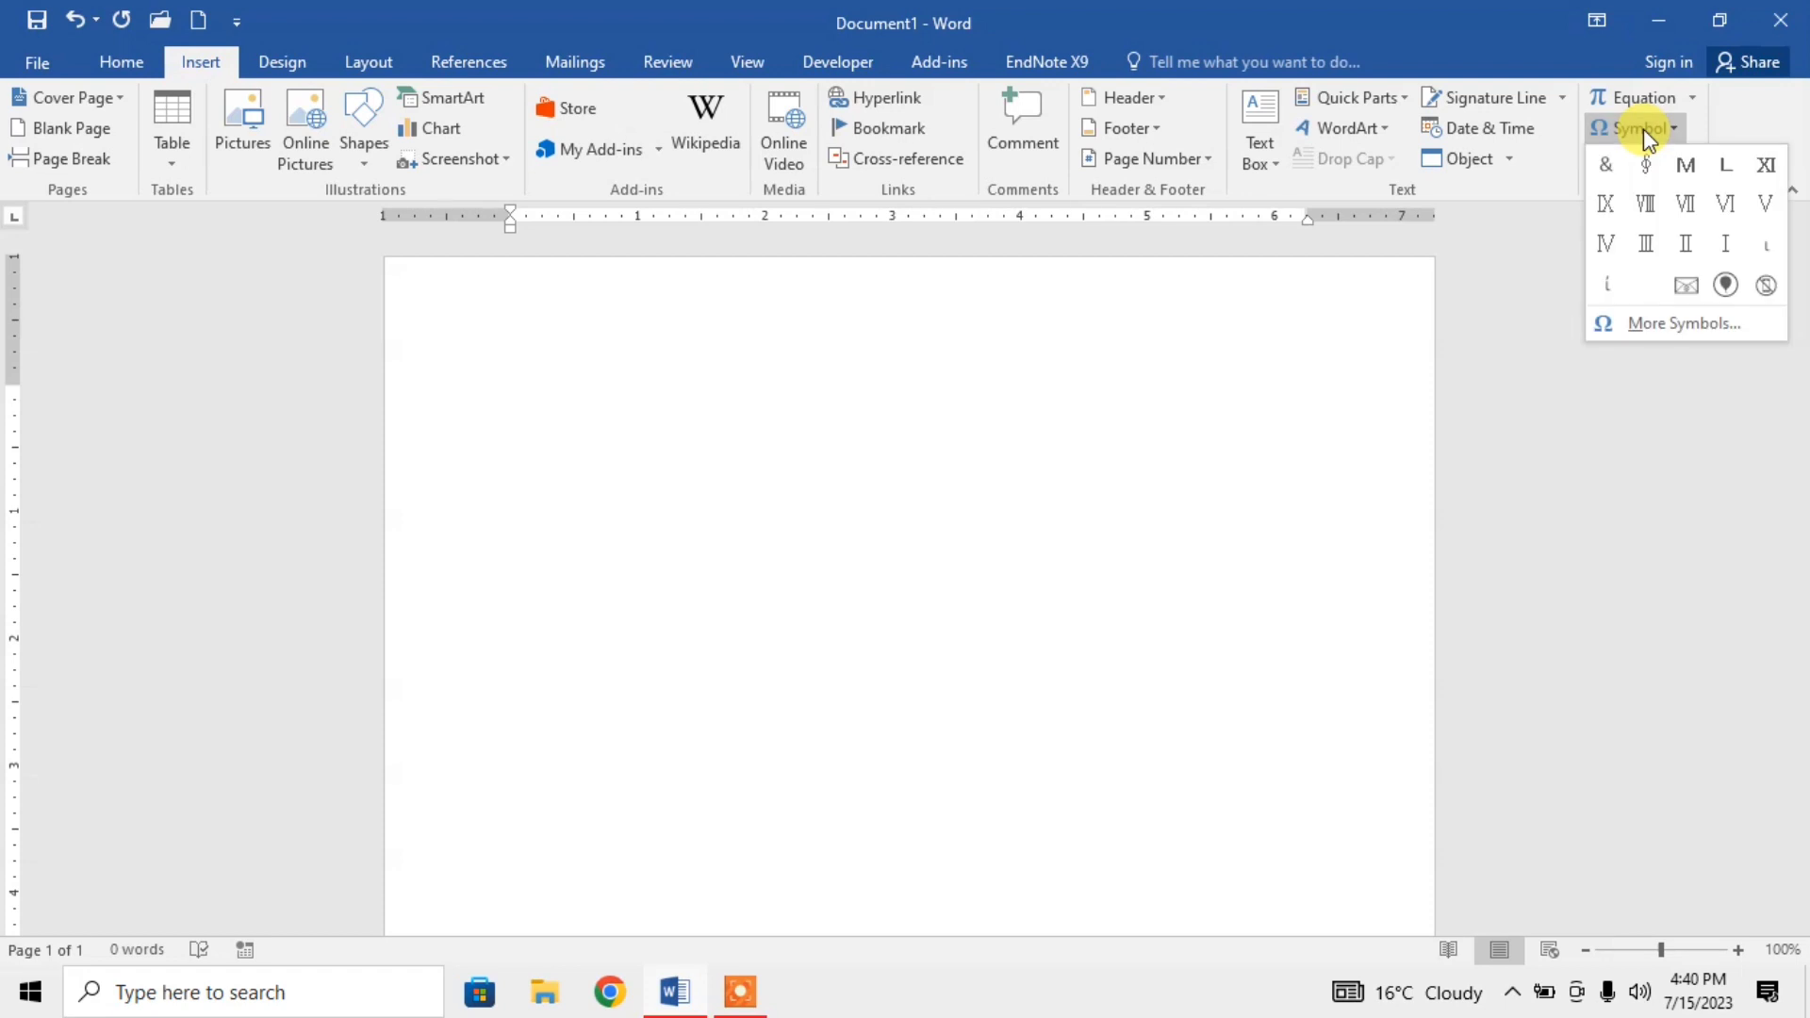
Open More Symbols and set the font to MS Gothic.
{"action": "left_click", "coordinate": [1694, 325]}
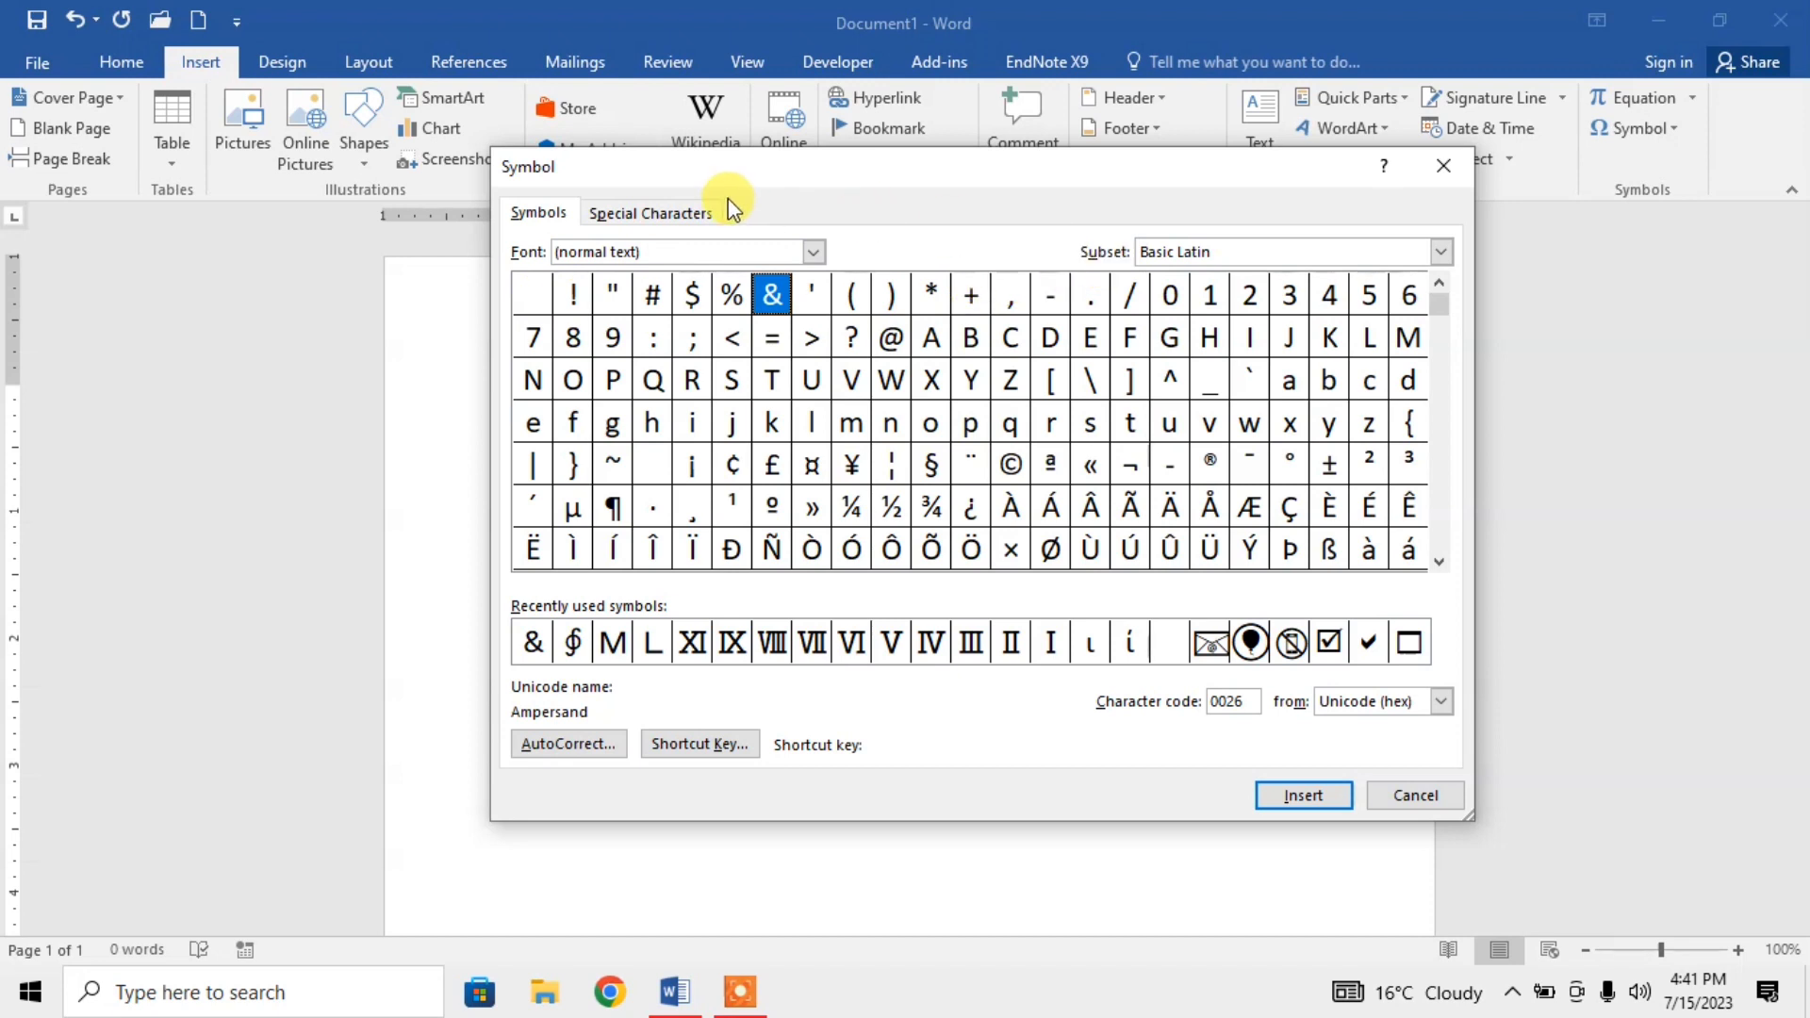
{"action": "left_click", "coordinate": [816, 254]}
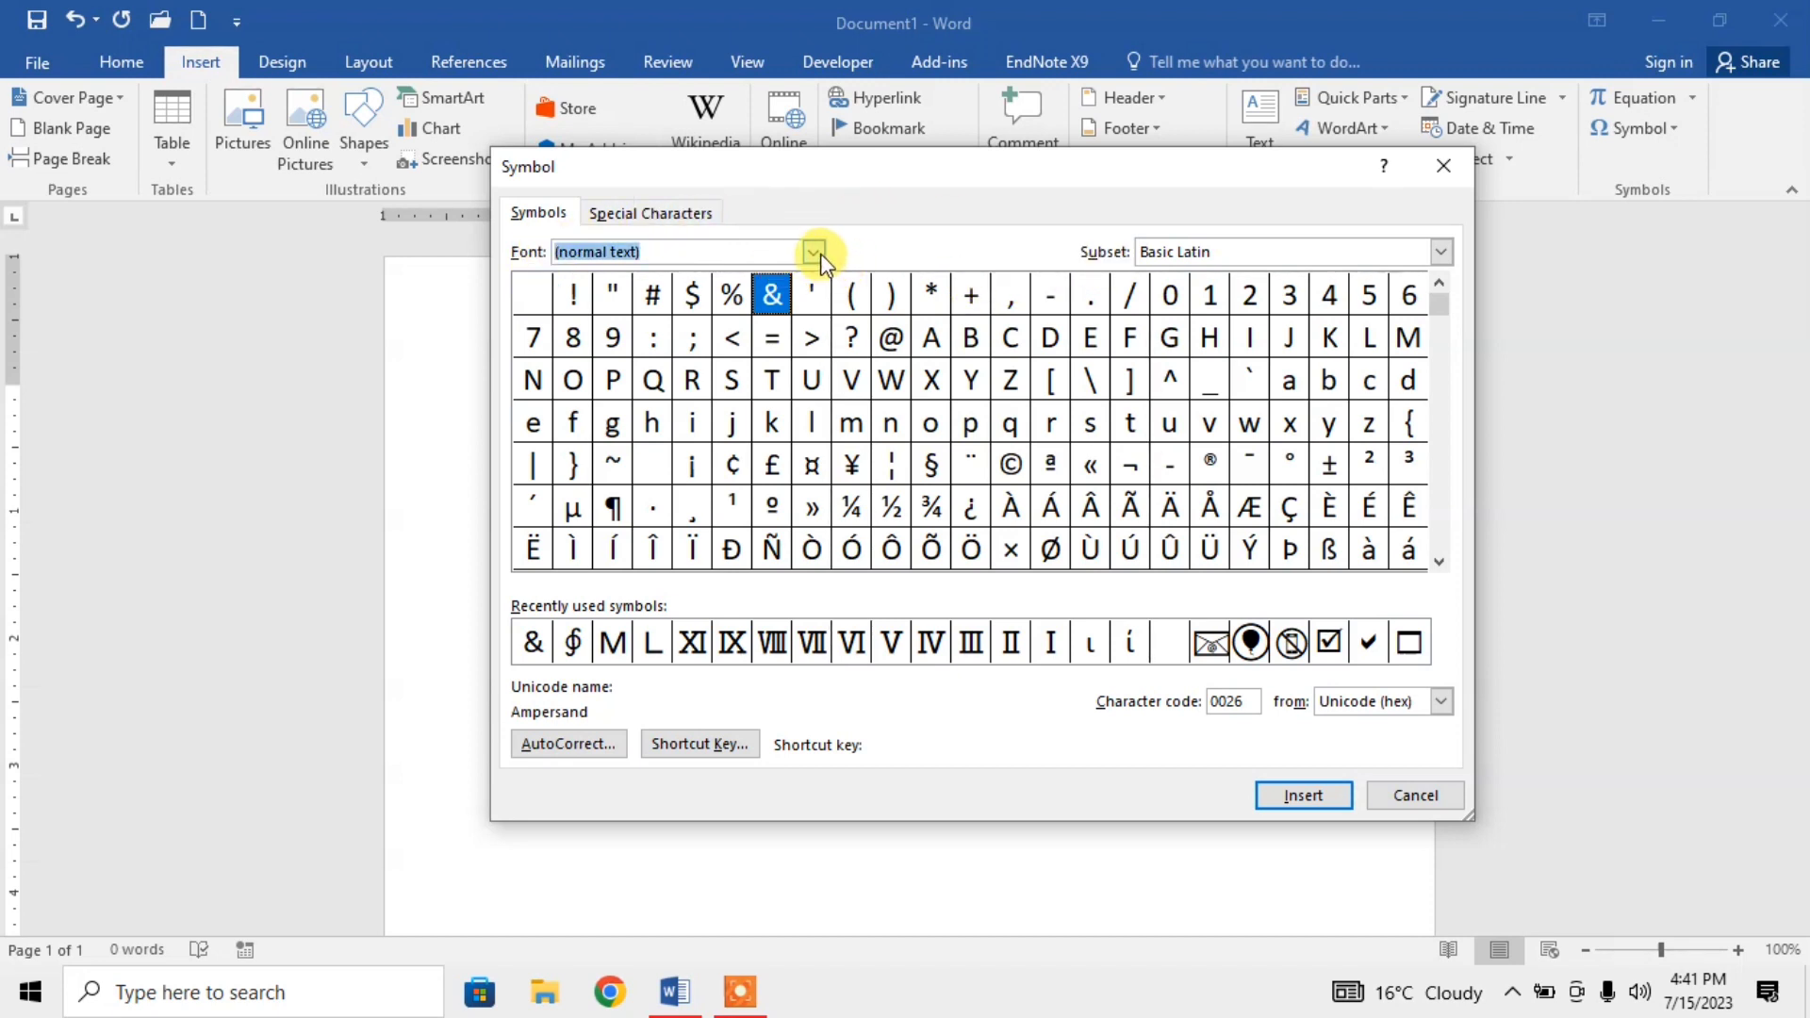
{"action": "key", "text": "BackSpace"}
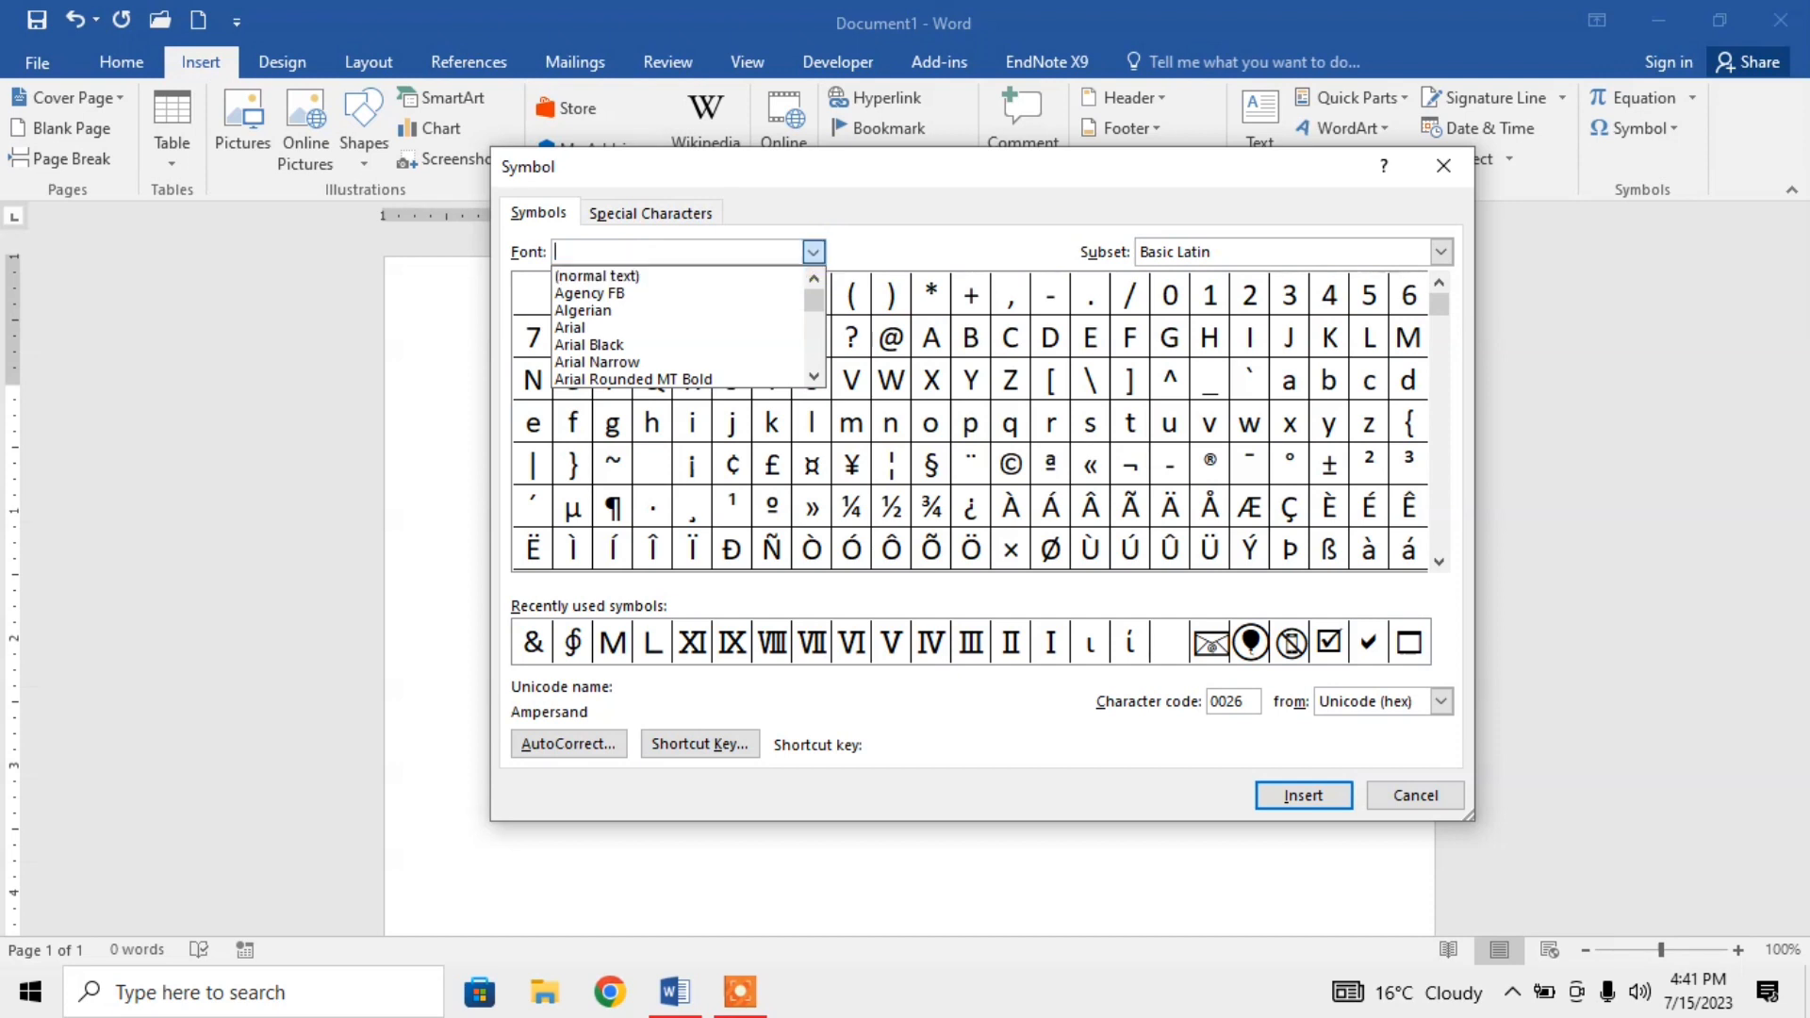
{"action": "type", "text": "ms"}
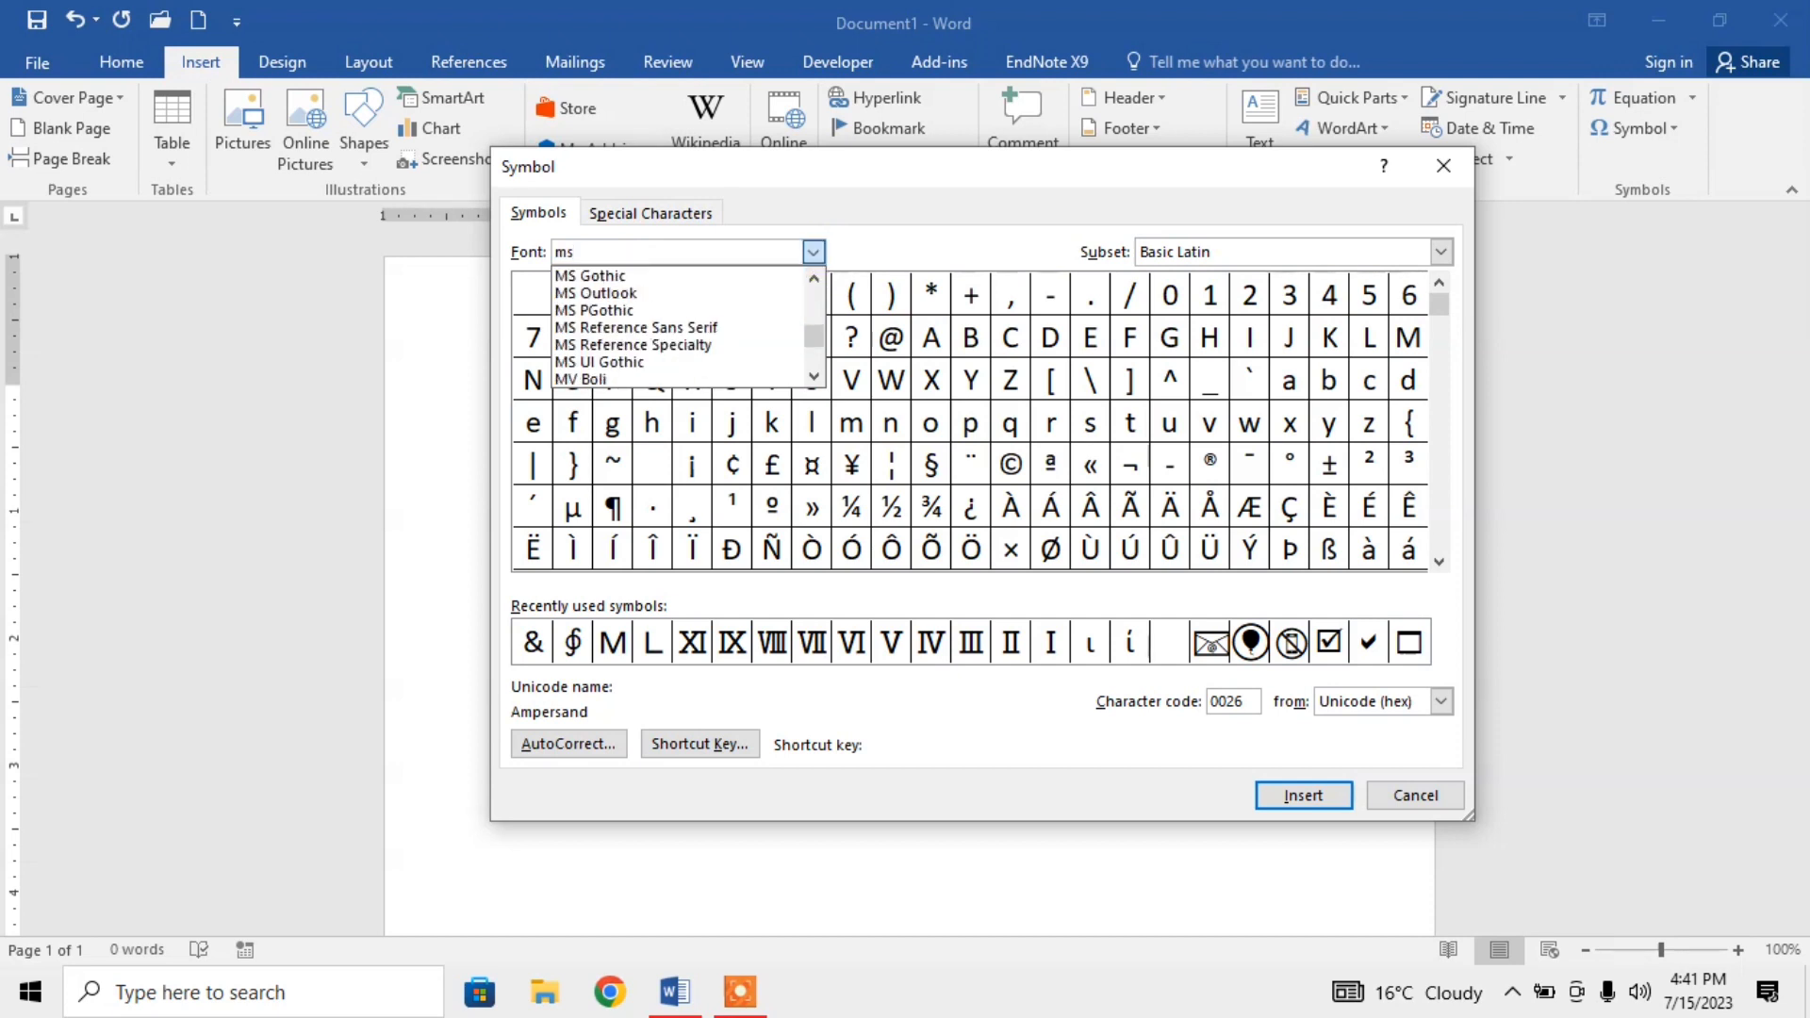
{"action": "left_click", "coordinate": [606, 276]}
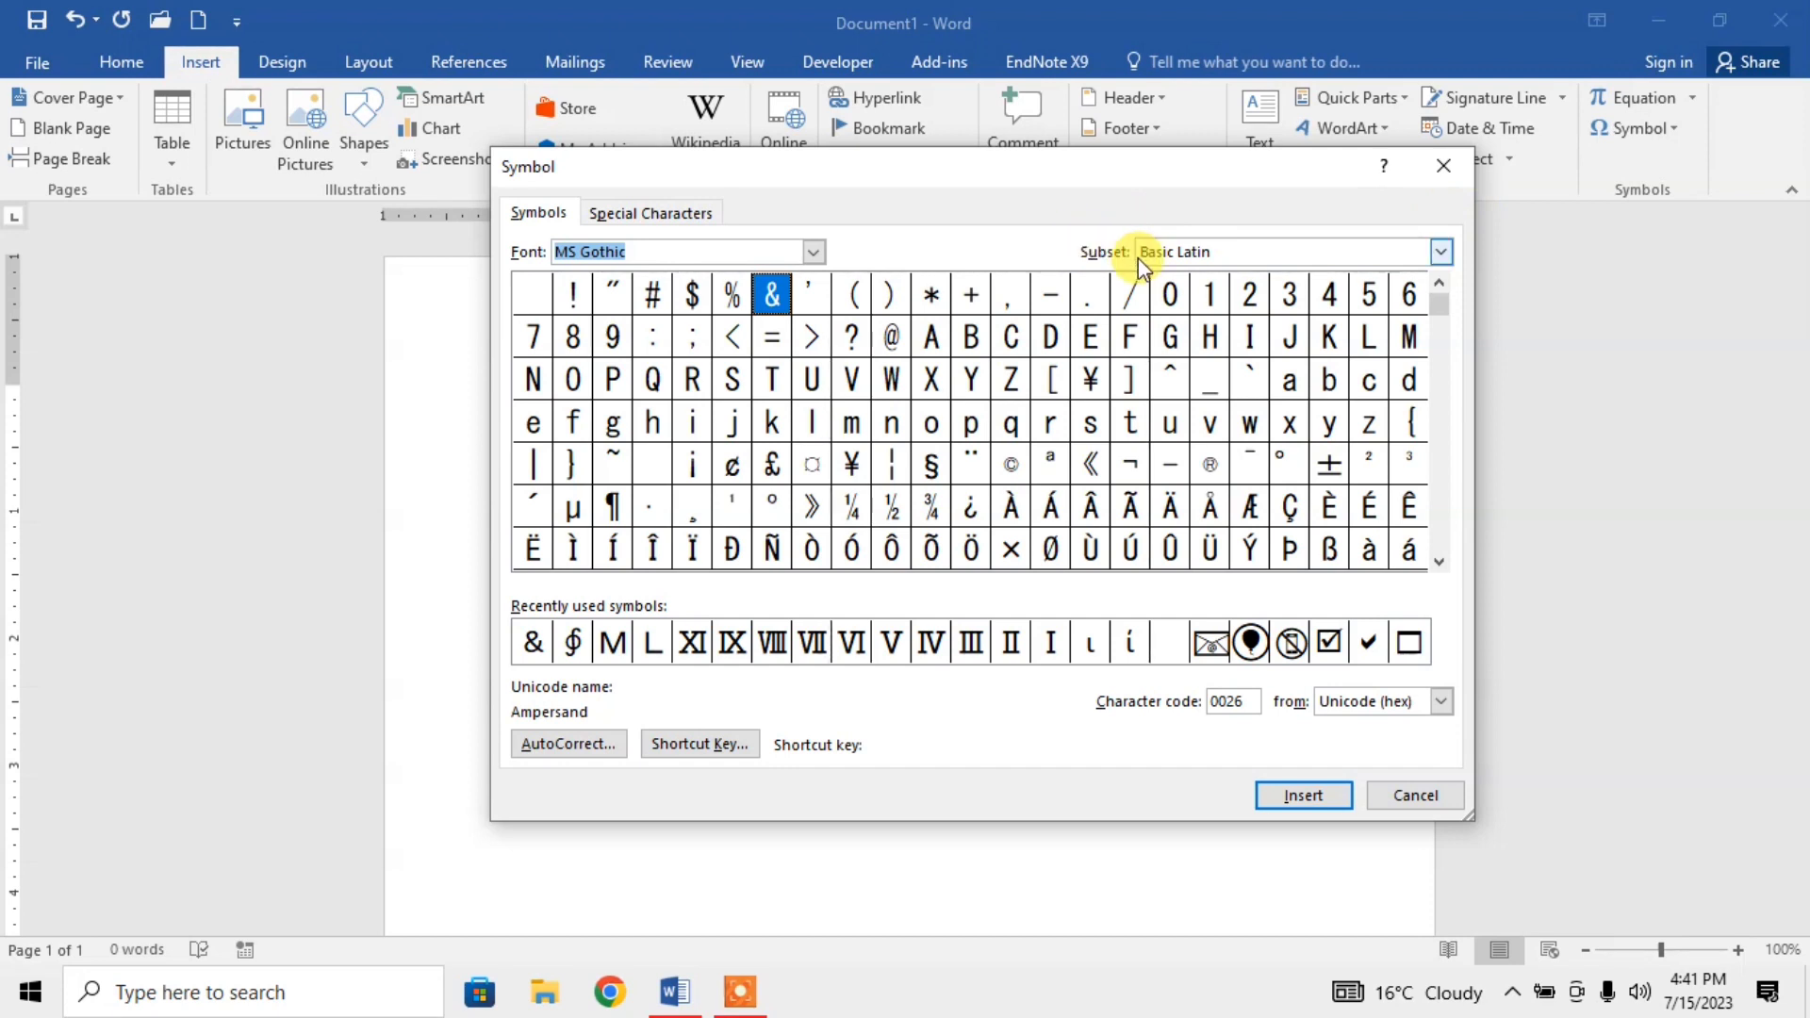
Switch the Symbol dialog's subset to Mathematical Operators.
{"action": "left_click", "coordinate": [1438, 254]}
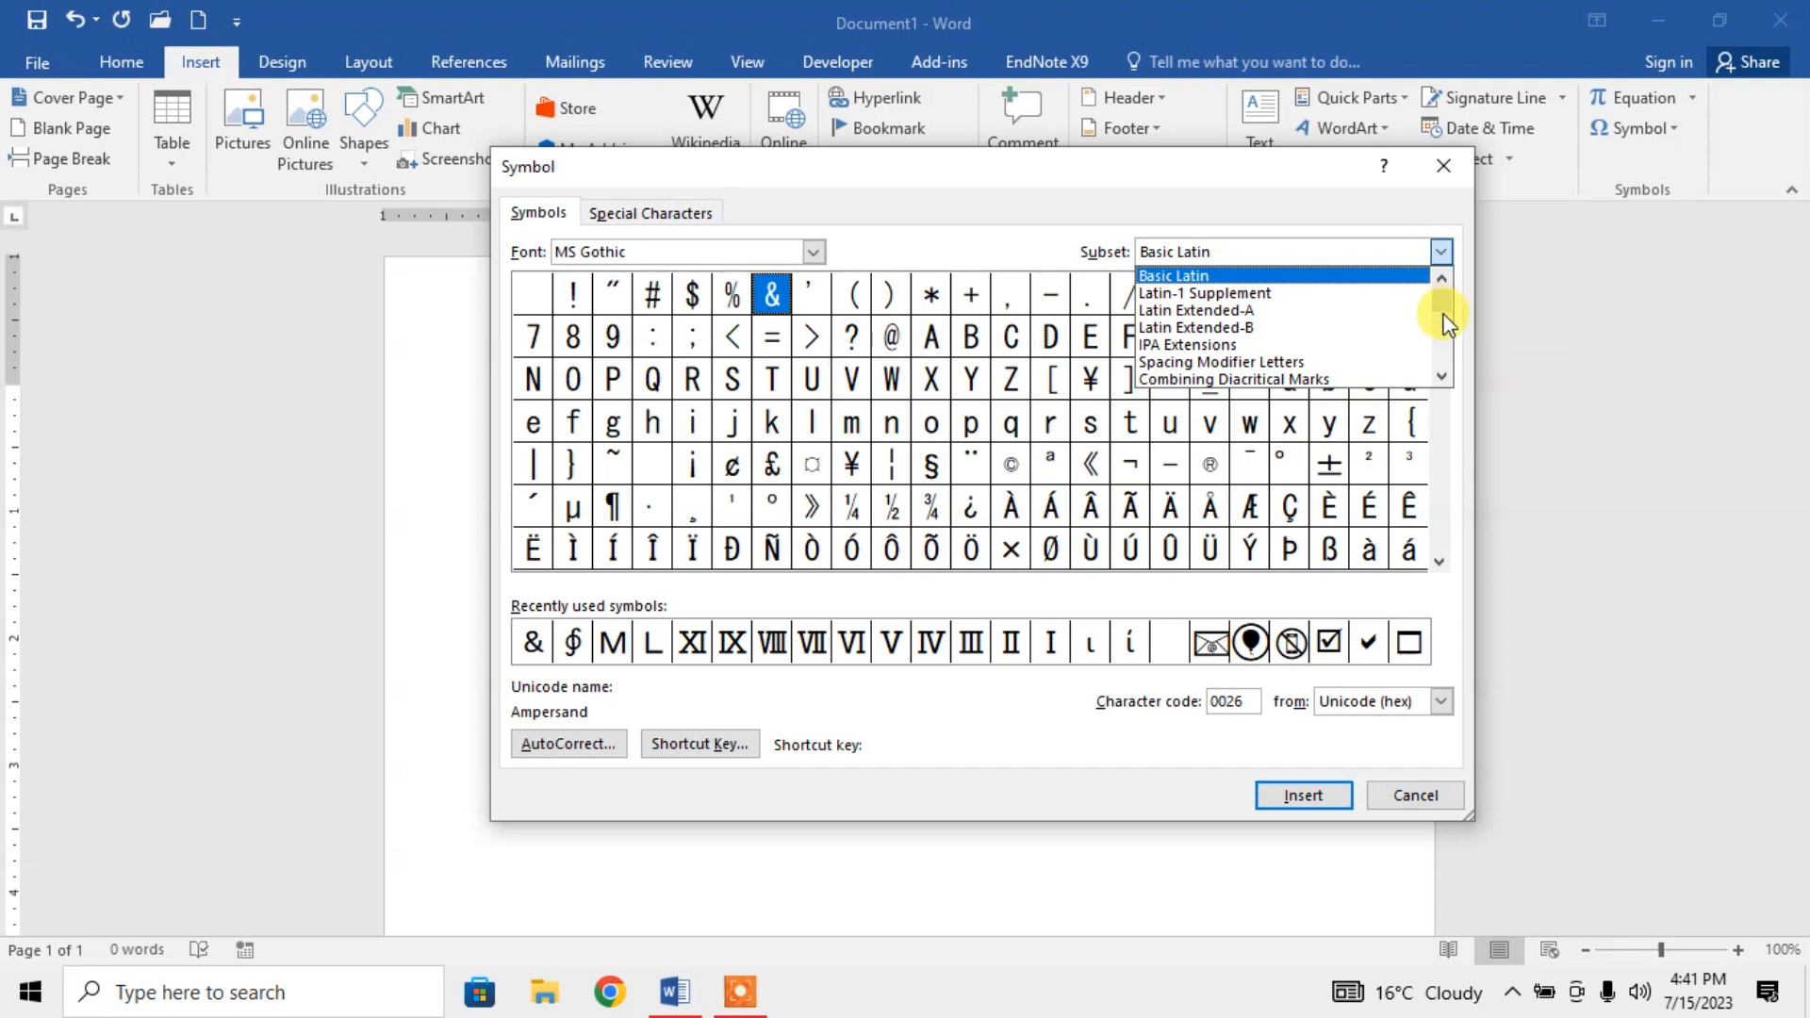
{"action": "left_click", "coordinate": [1441, 376]}
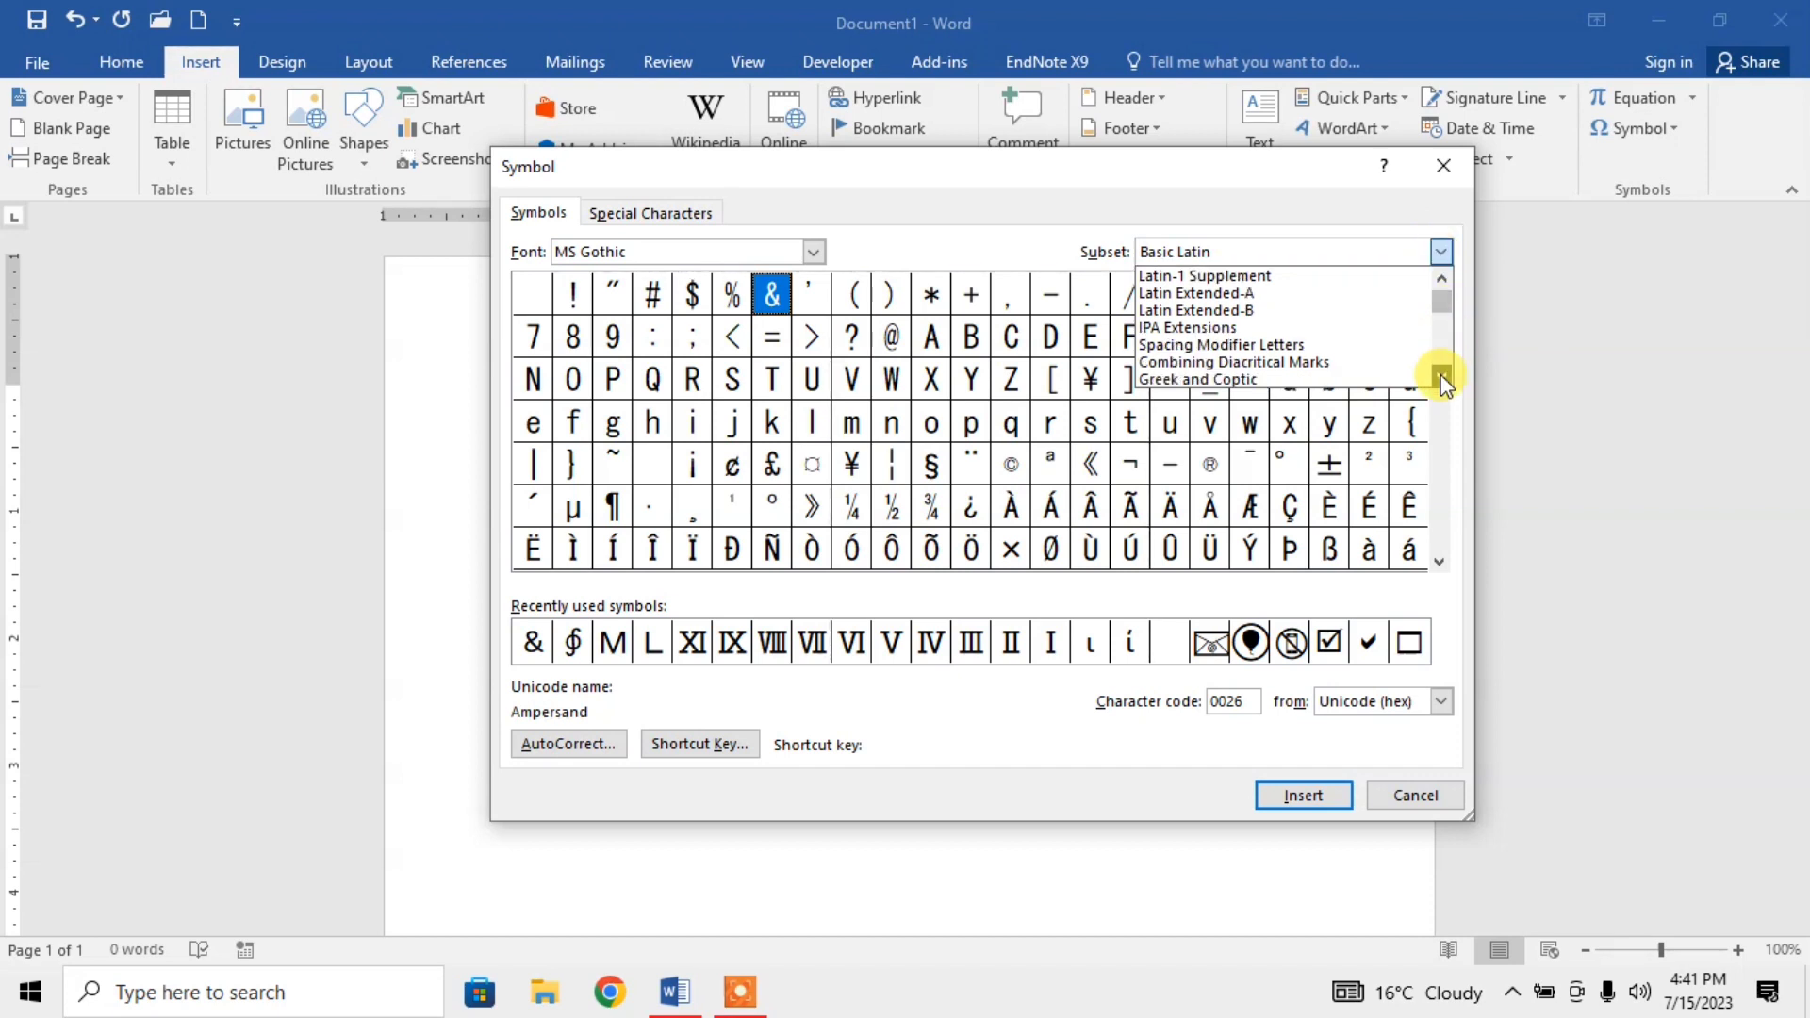
{"action": "left_click", "coordinate": [1441, 379]}
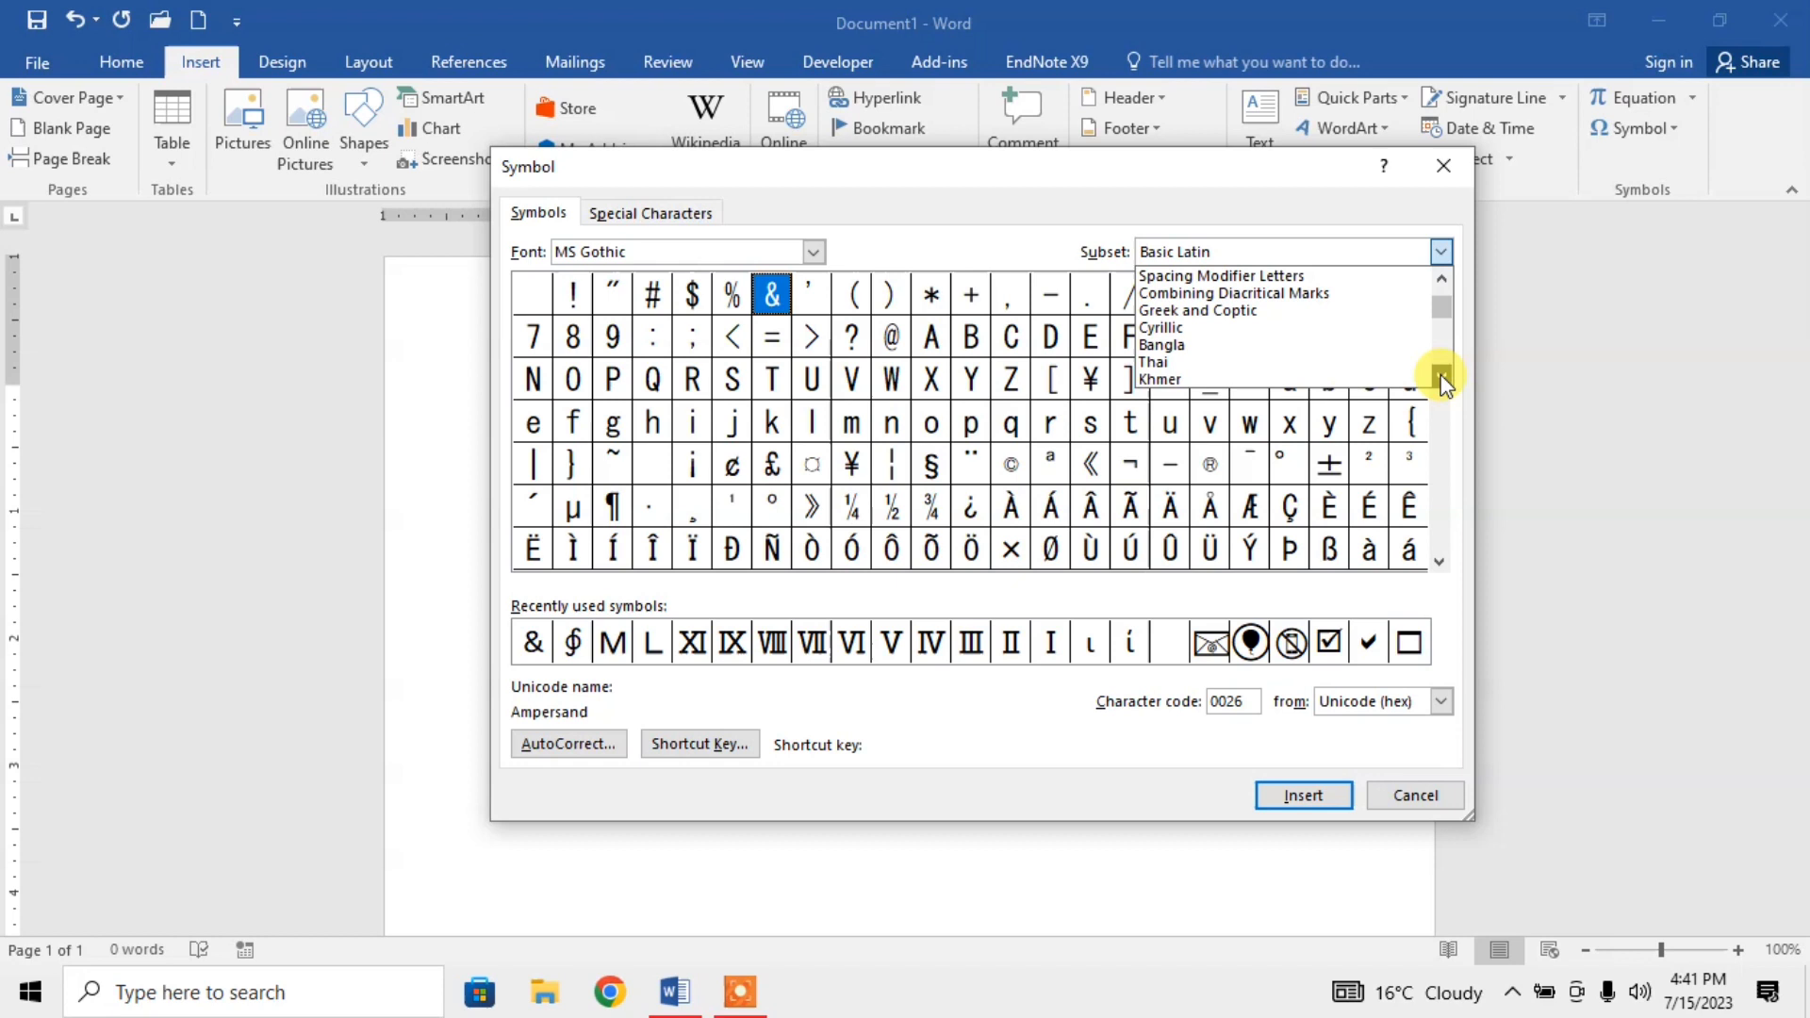
{"action": "left_click", "coordinate": [1442, 378]}
{"action": "left_click", "coordinate": [1441, 379]}
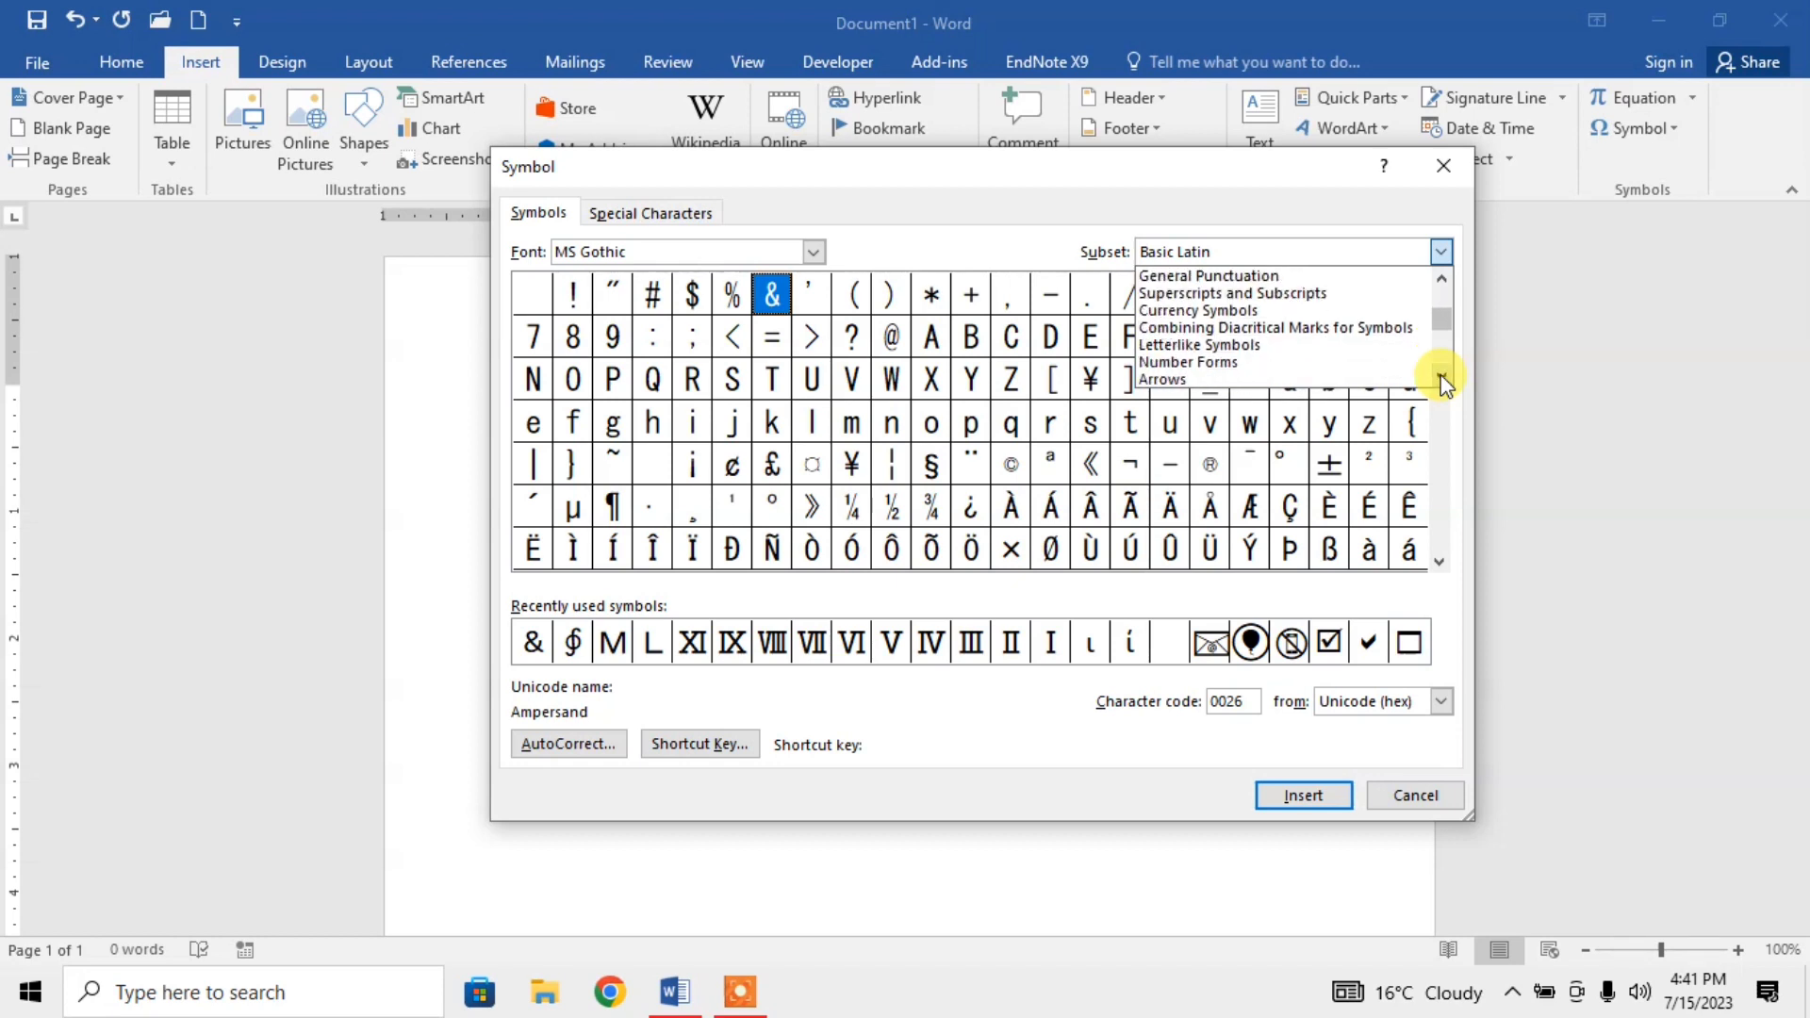
{"action": "left_click", "coordinate": [1442, 377]}
{"action": "left_click", "coordinate": [1303, 361]}
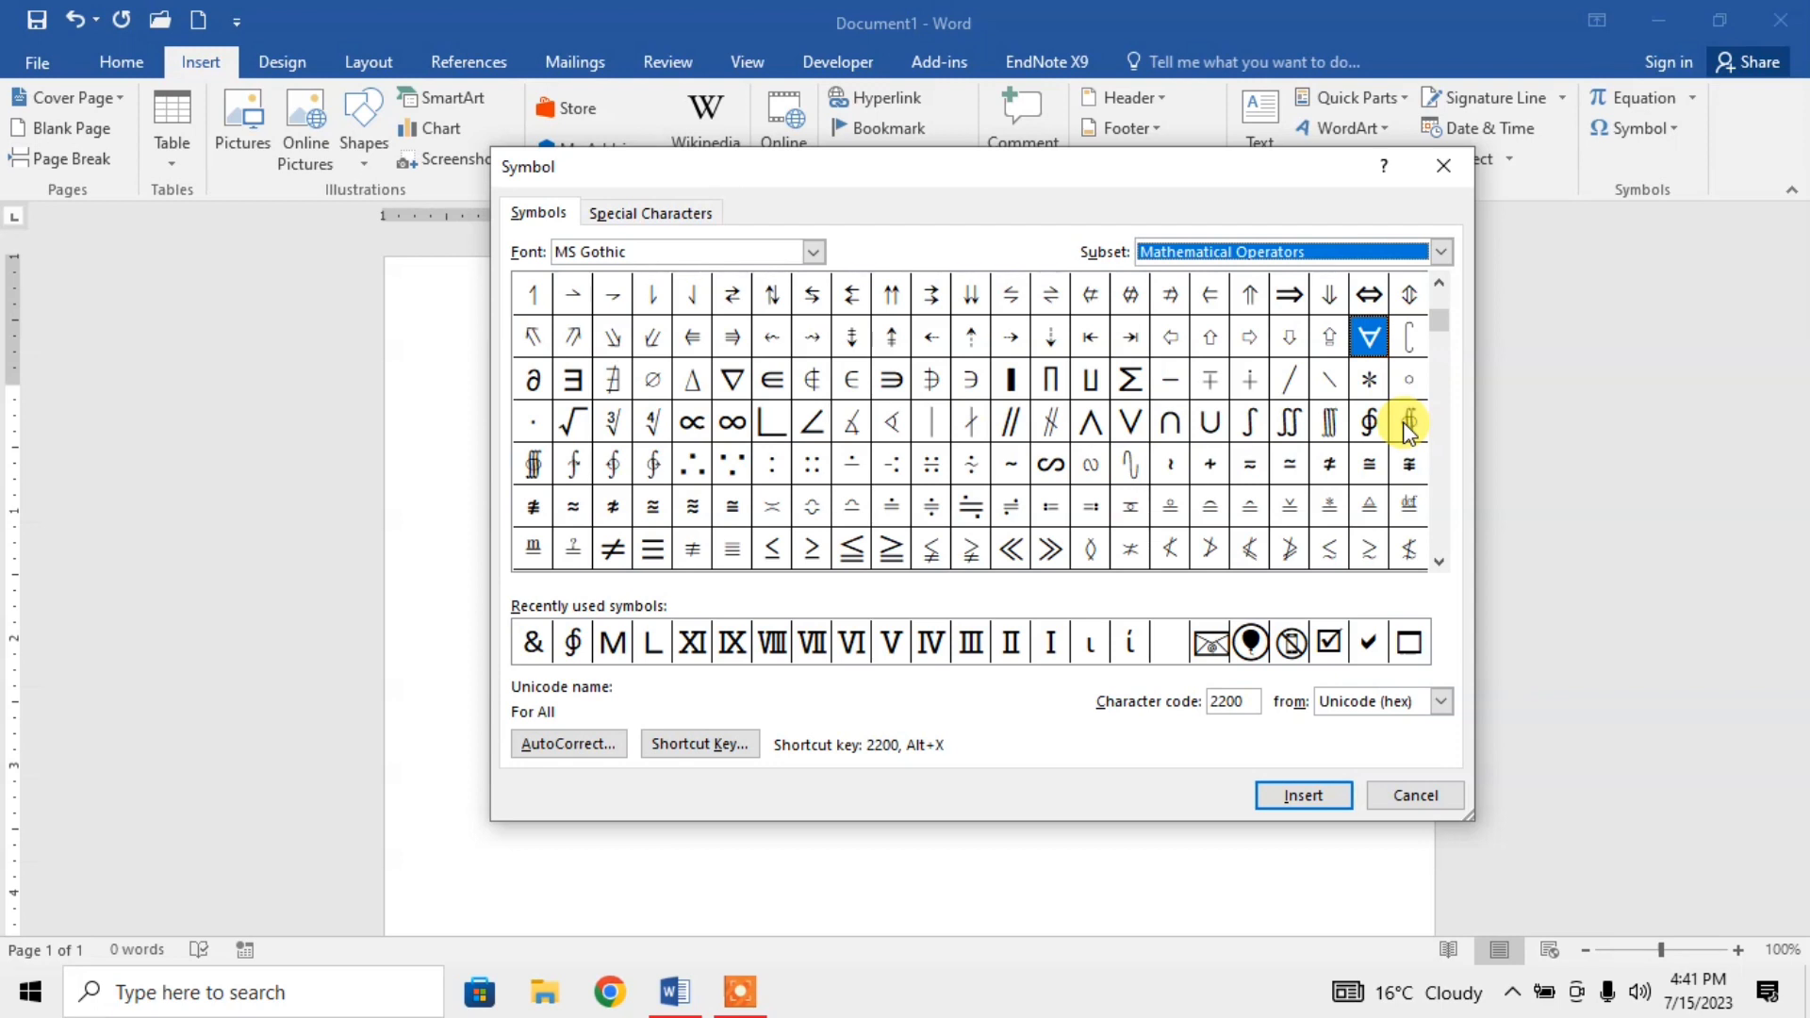
Select the Surface Integral (∯) character and insert it into the document.
{"action": "left_click", "coordinate": [1408, 423]}
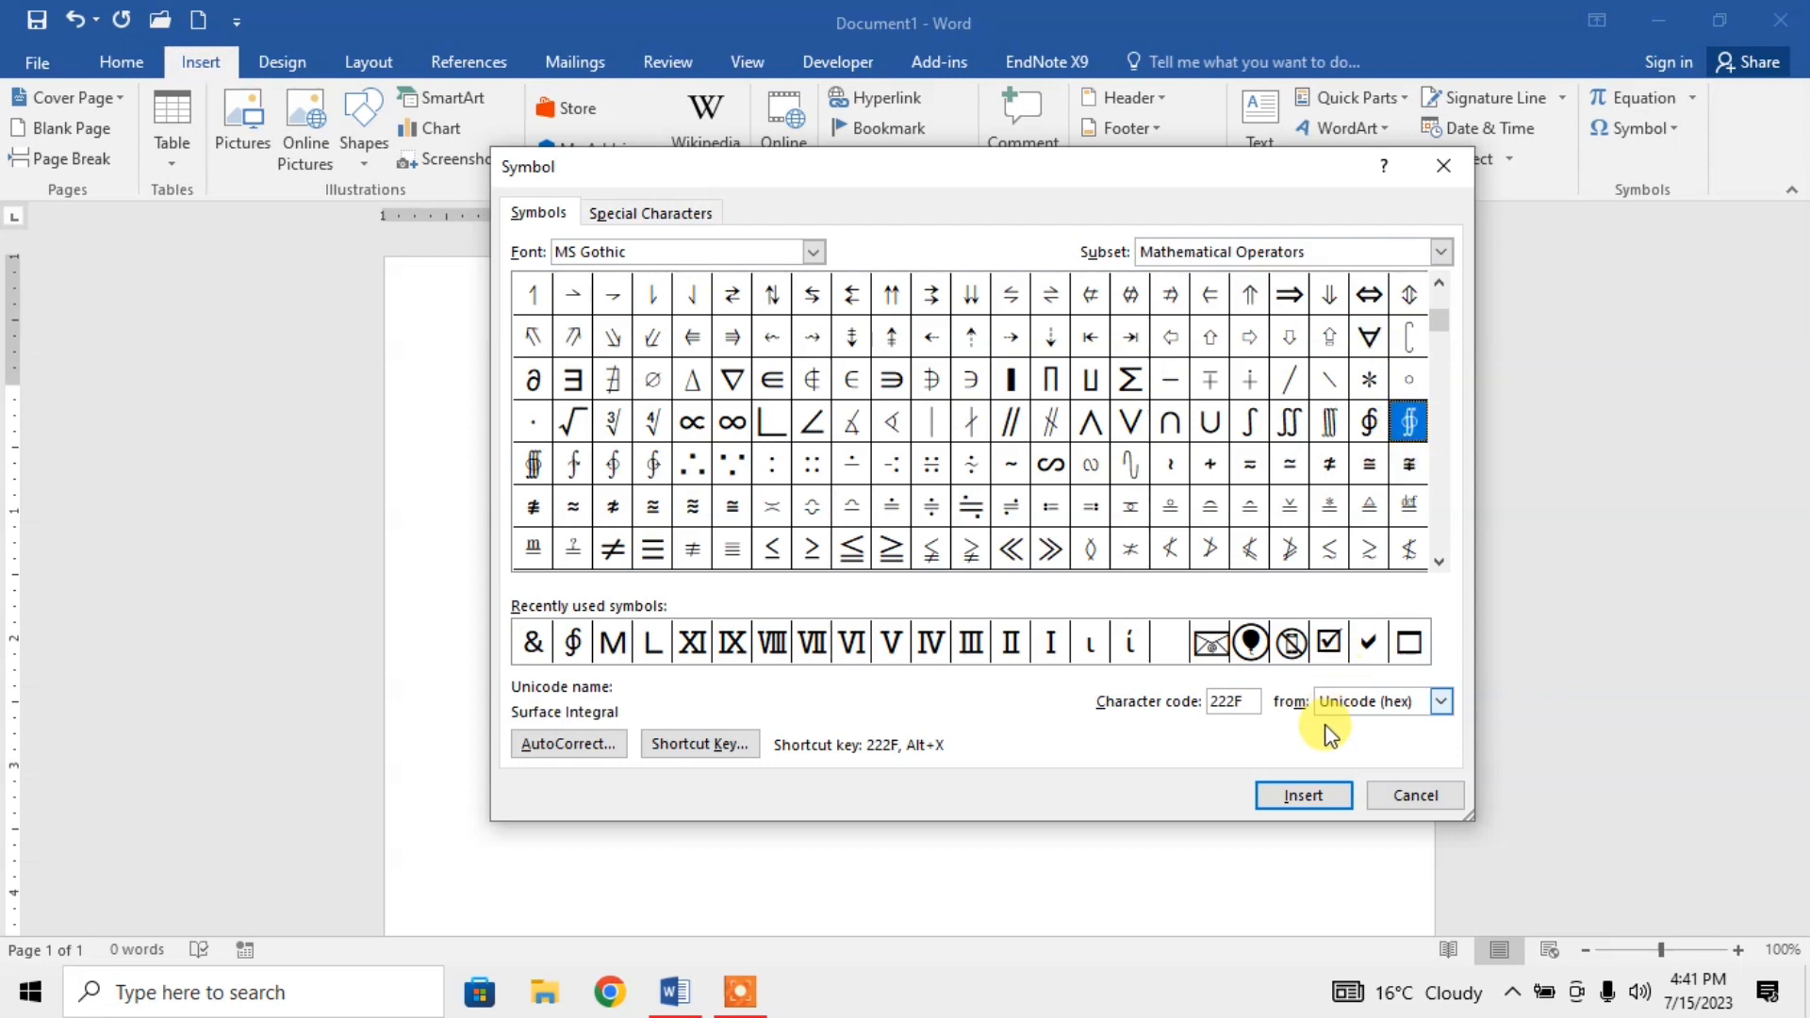
{"action": "left_click", "coordinate": [1309, 797]}
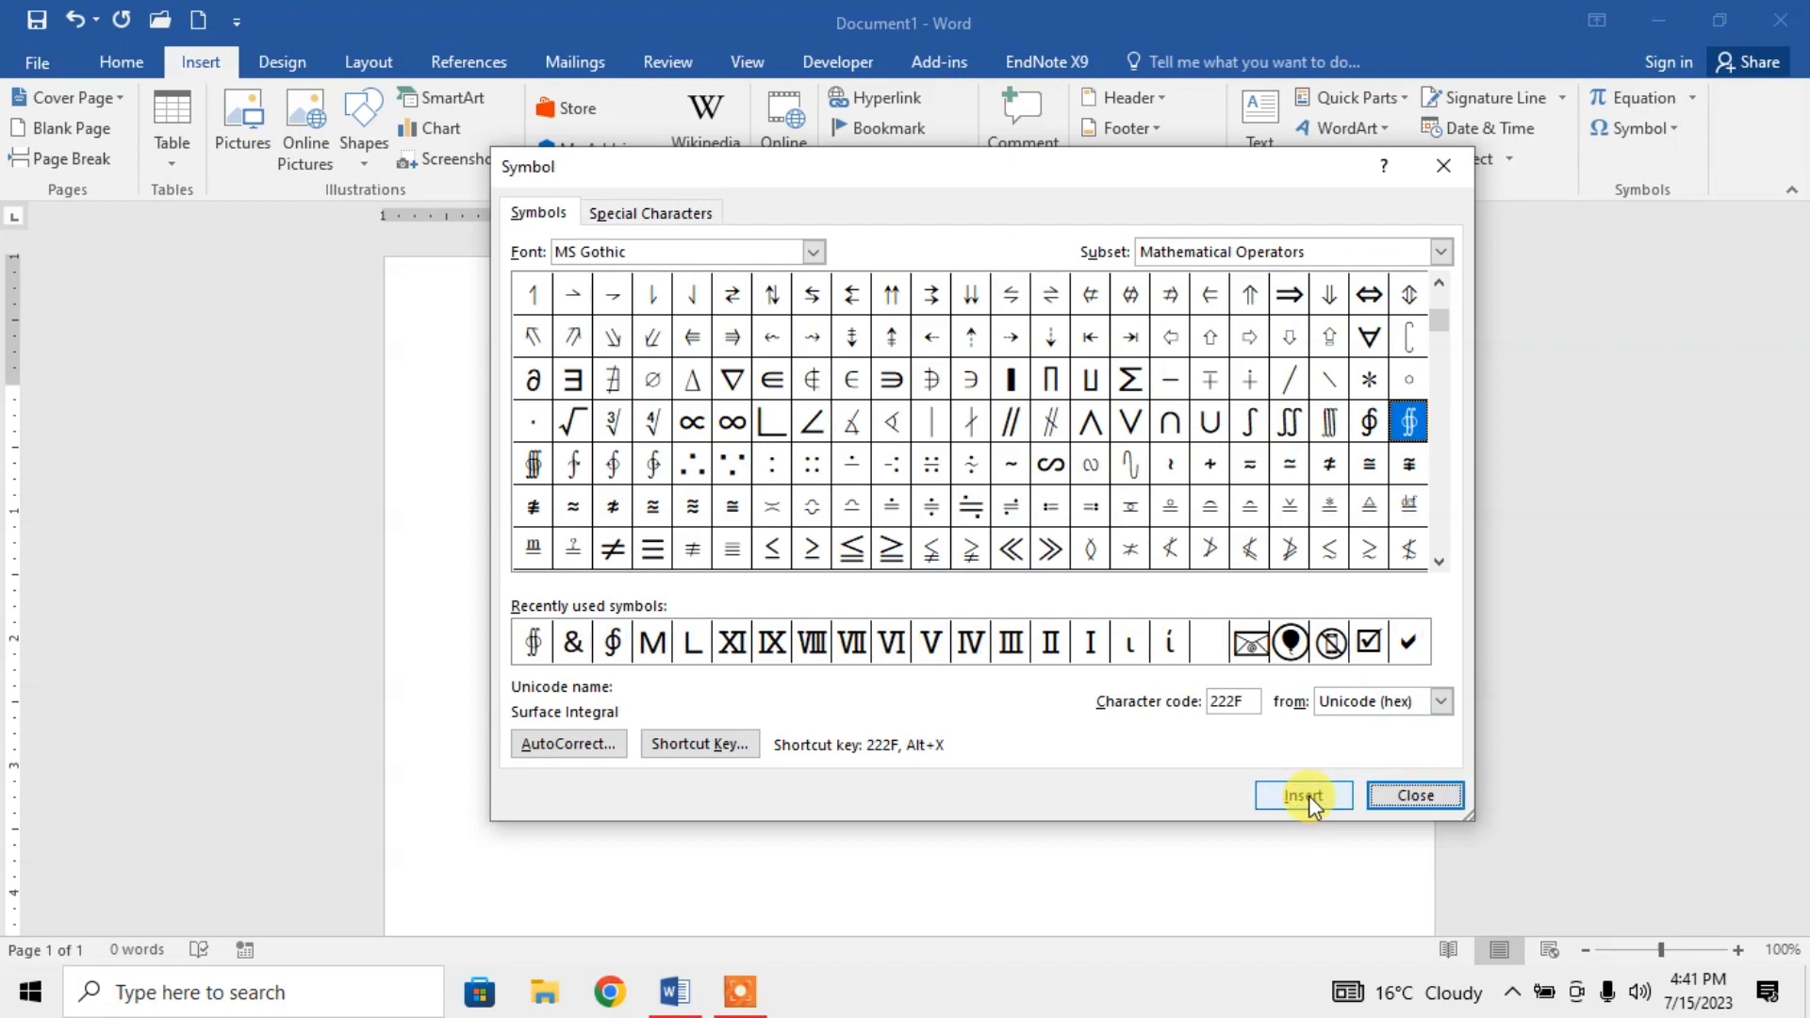
{"action": "left_click", "coordinate": [1390, 800]}
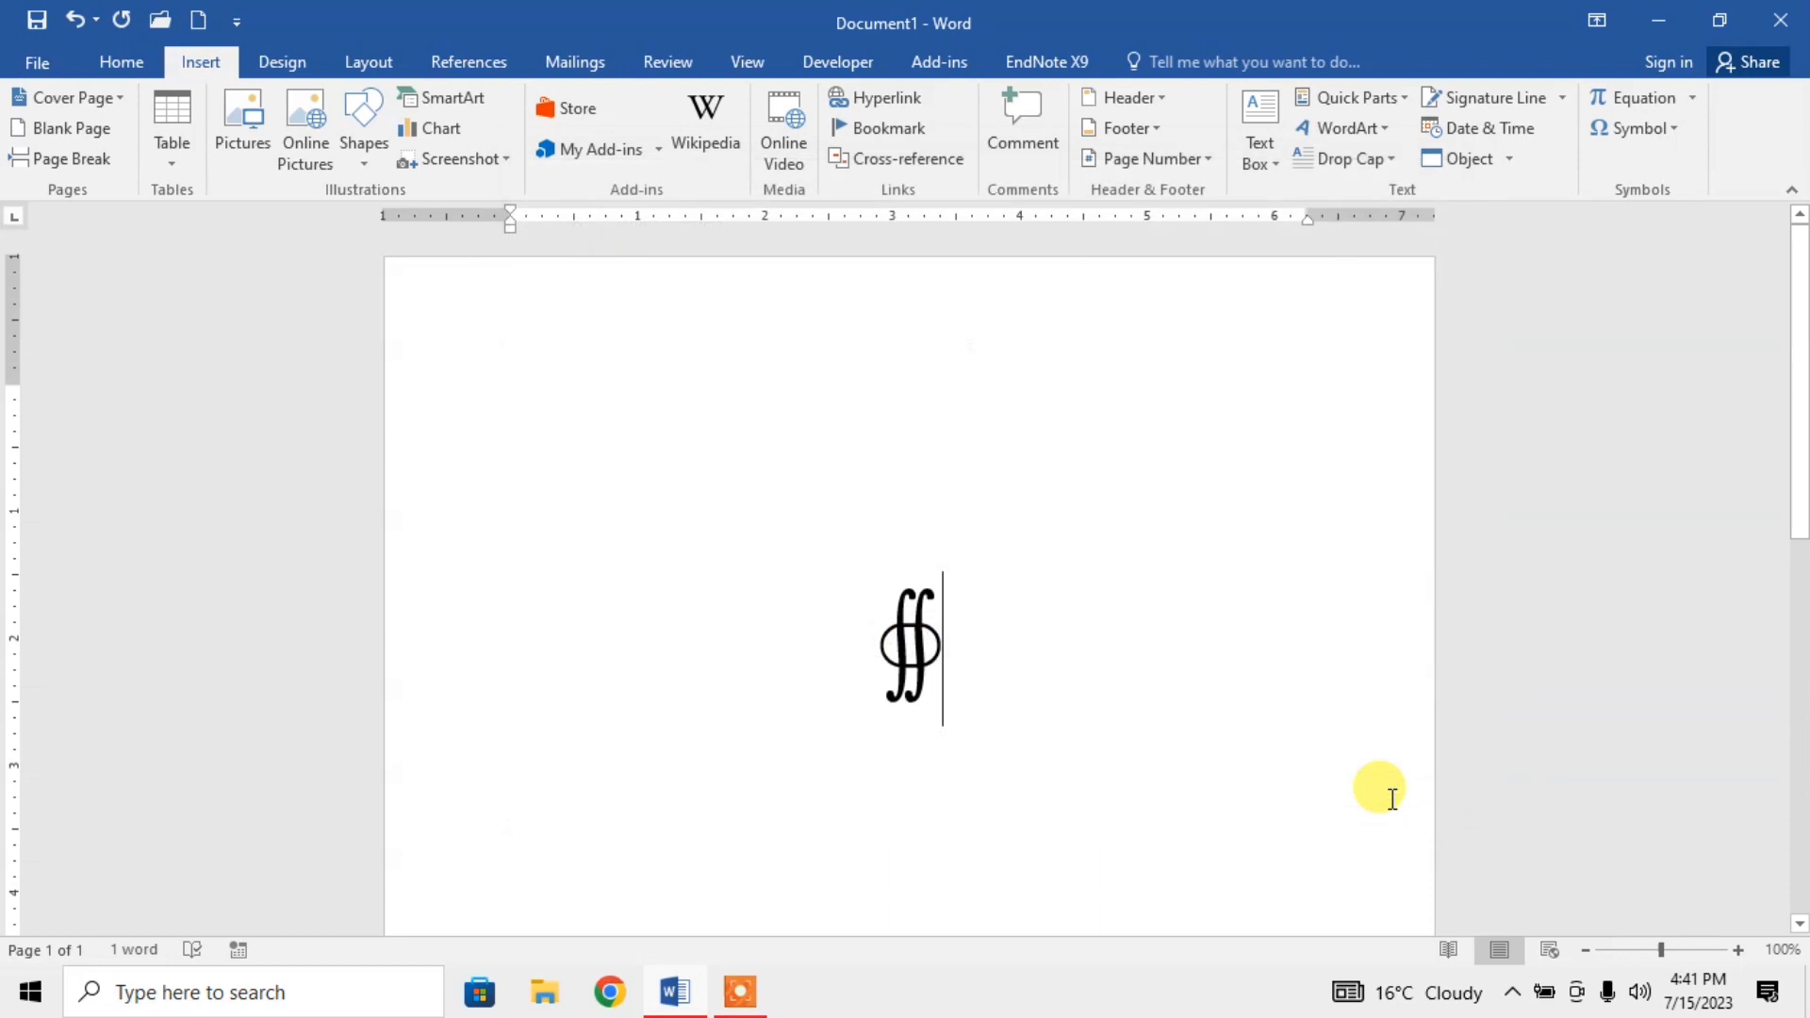